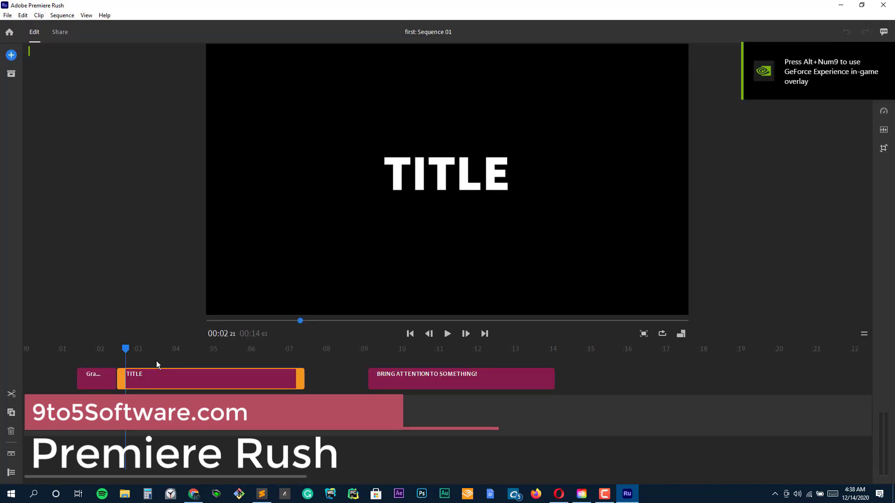
Scrub and play back the sequence's existing title clips.
left_click_drag(127, 351, 76, 335)
left_click(448, 333)
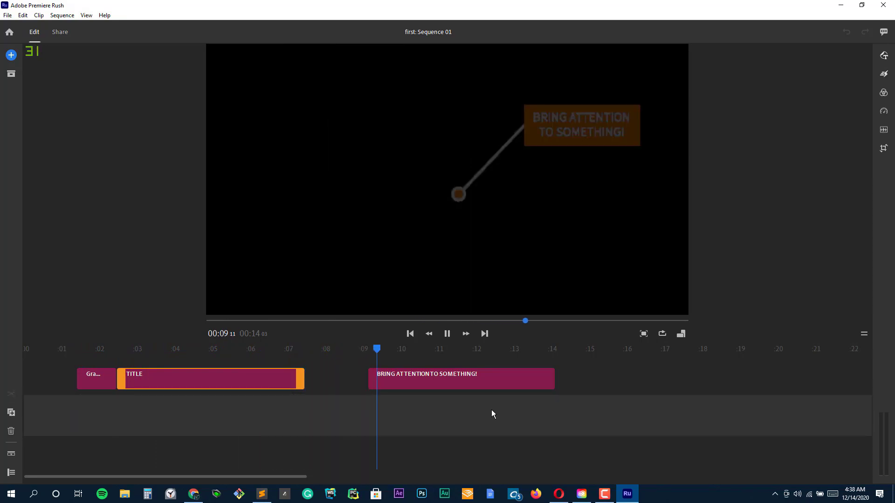
key("space")
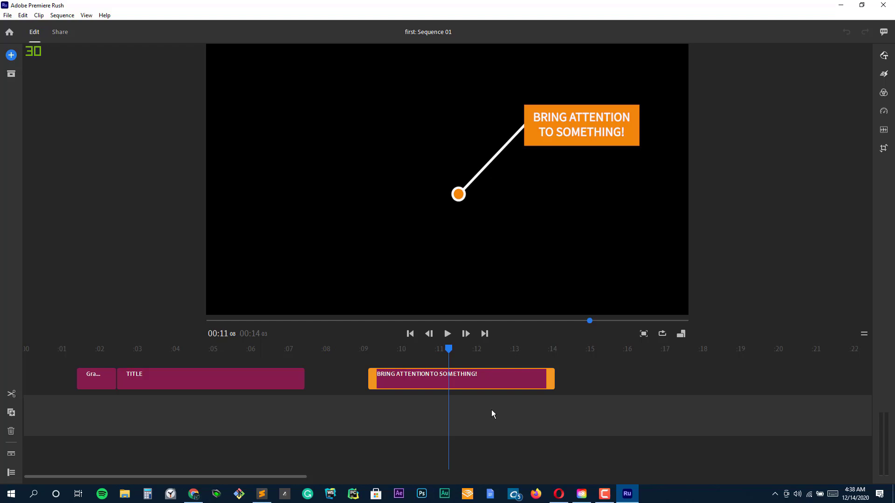
Bring up the Graphics library of title, transition and overlay templates.
left_click(9, 15)
left_click(35, 83)
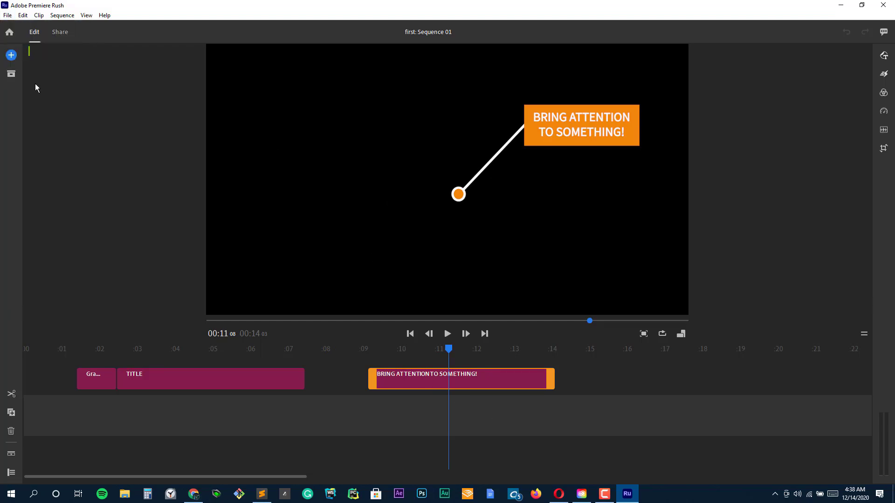
left_click(10, 55)
left_click(92, 91)
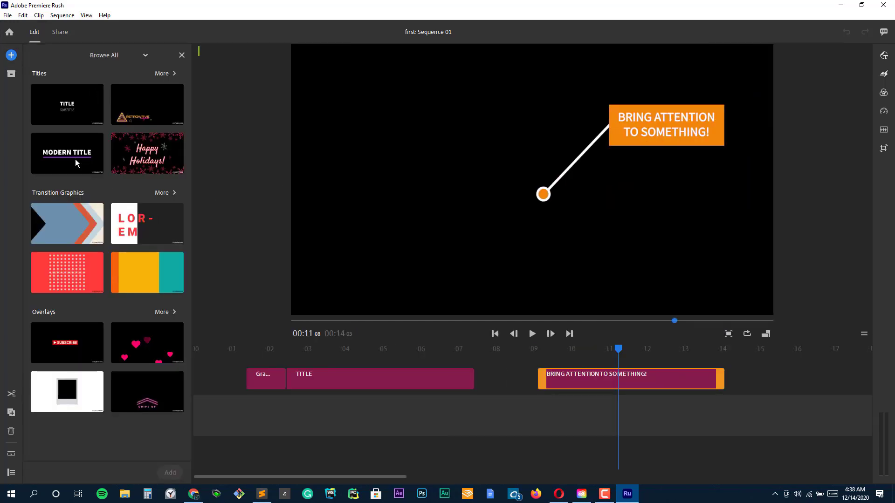
Place the Modern Title template at the start of the sequence and preview it.
left_click_drag(74, 159, 194, 427)
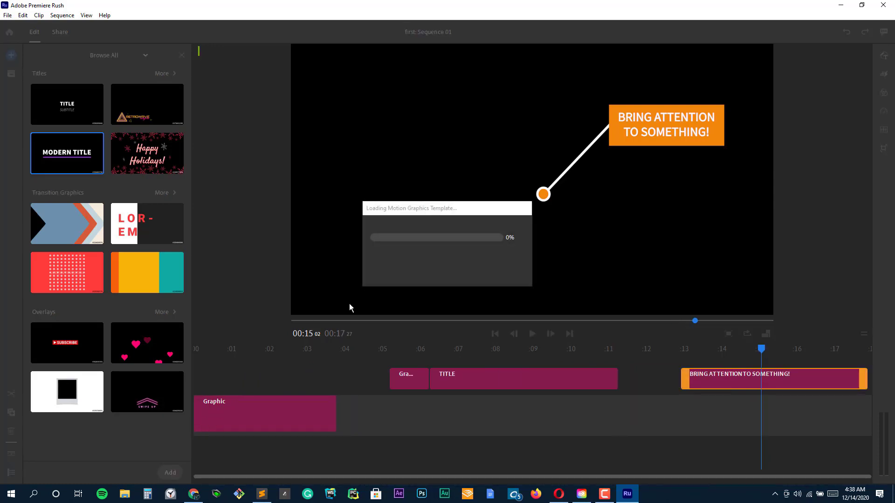
left_click(283, 369)
left_click_drag(326, 350, 246, 349)
Retype the Modern Title's text as 'Premiere Rush Test Video'.
left_click(399, 200)
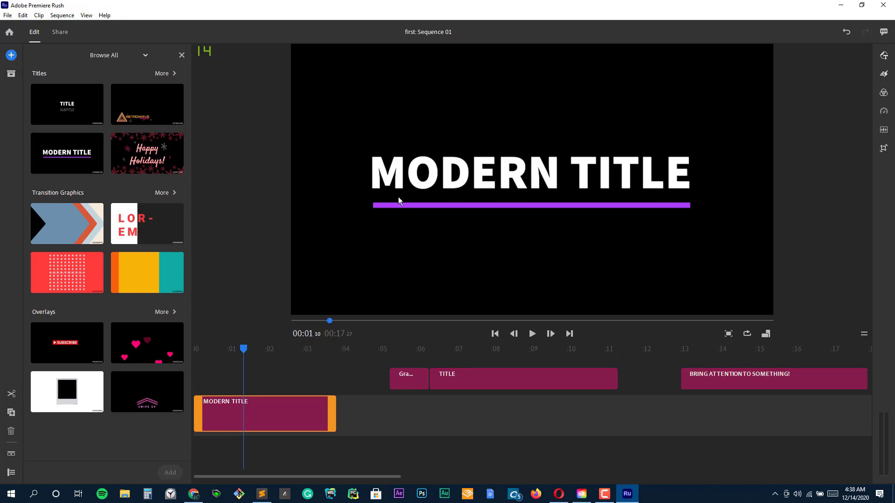
double_click(482, 161)
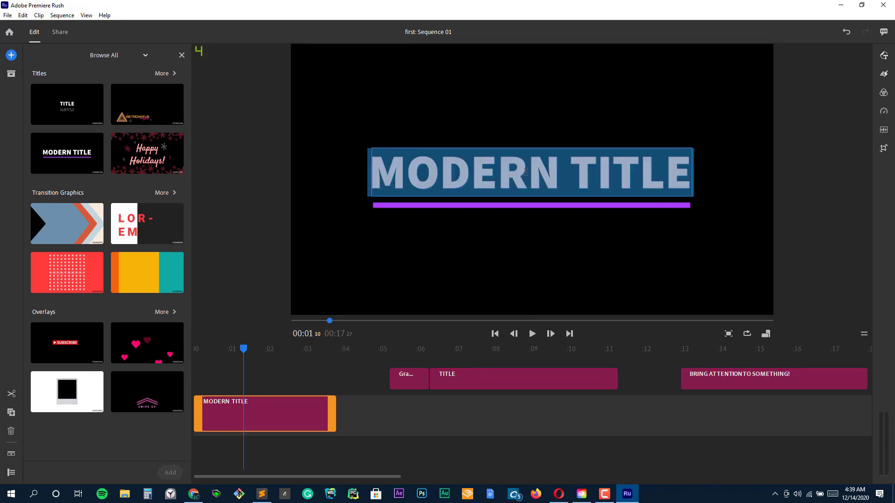
type("Premi")
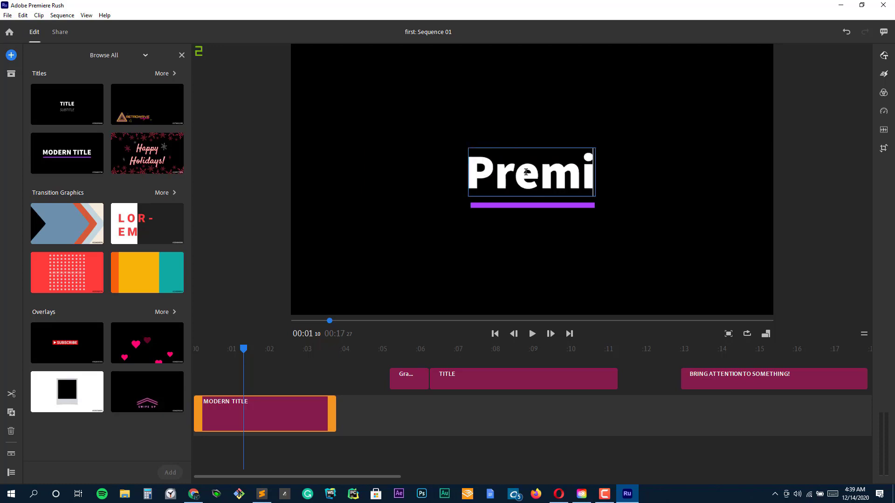
type("ere Rush Test Video")
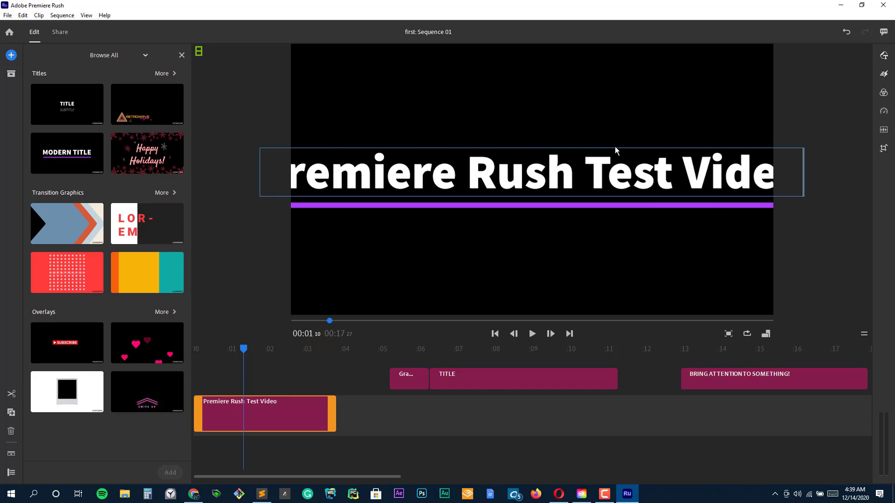
left_click(387, 432)
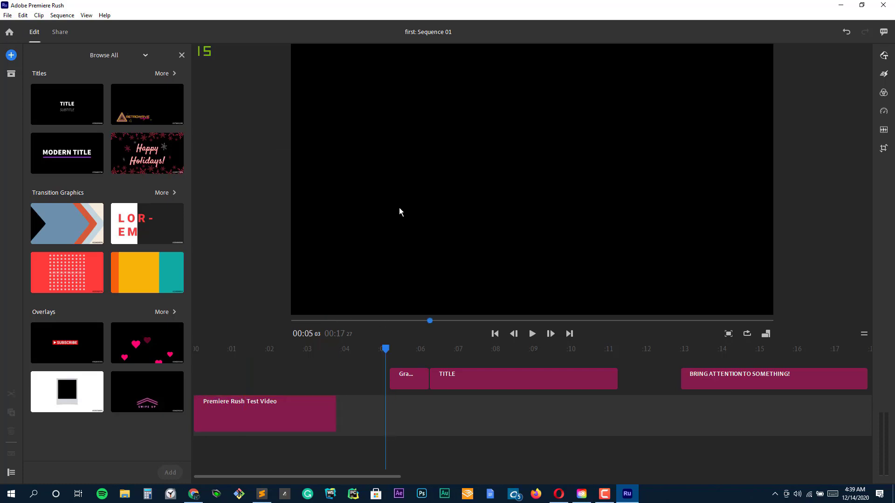
left_click(272, 426)
left_click(385, 176)
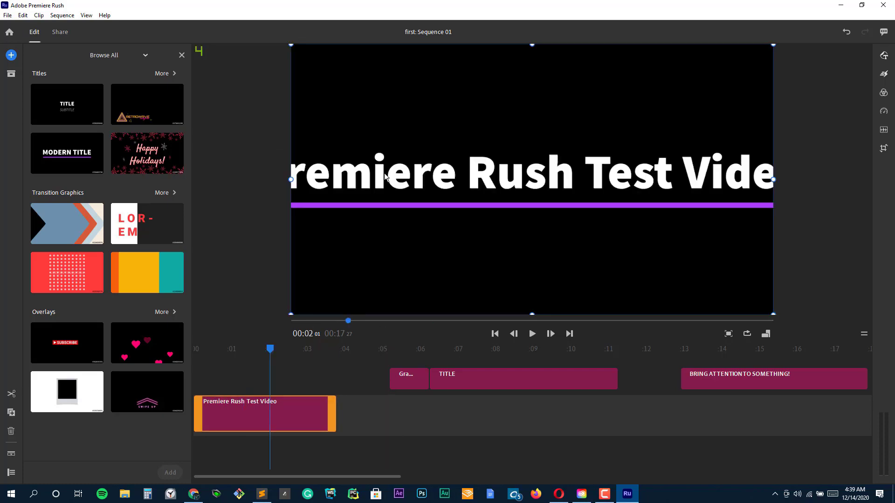
double_click(321, 178)
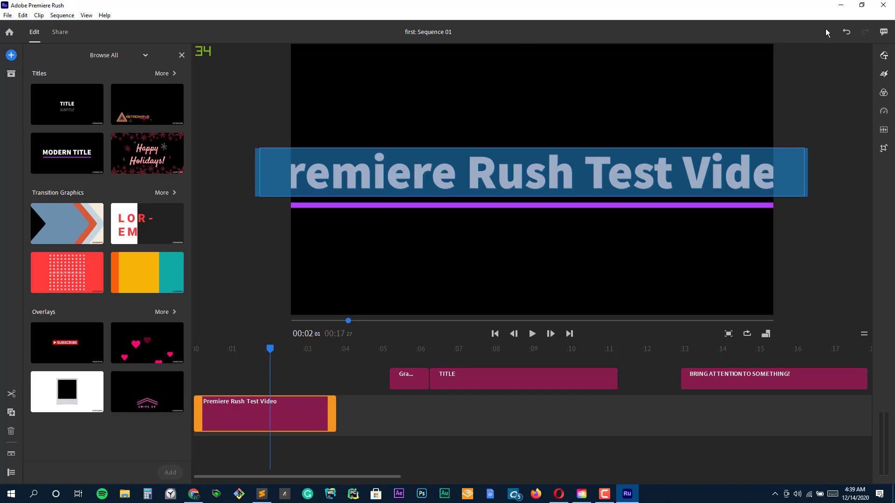
Lower the title's font size in the Graphics panel so it fits the frame.
left_click(884, 56)
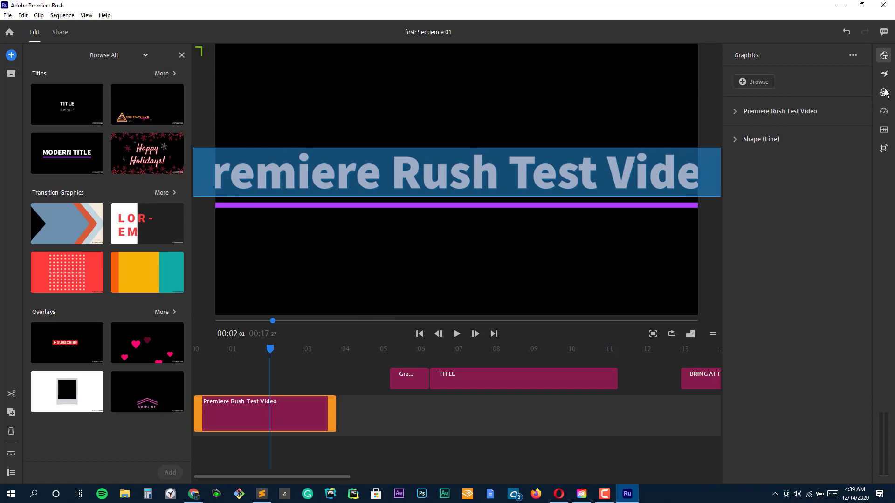
left_click(807, 112)
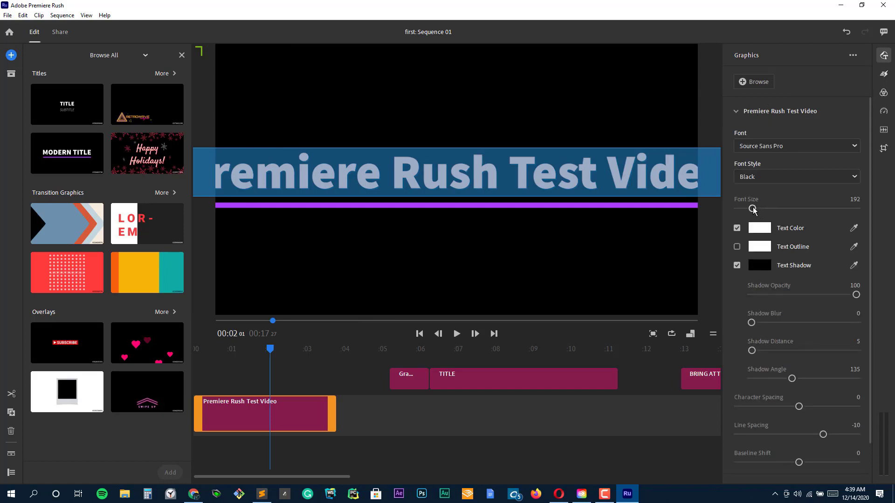
left_click_drag(753, 209, 748, 210)
Return to the sequence start and delete the title's text.
left_click(644, 401)
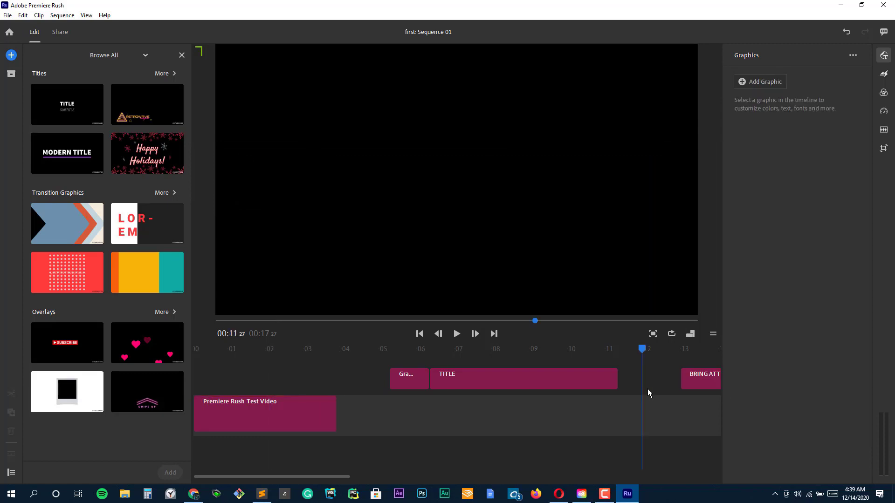
left_click_drag(299, 355, 201, 355)
double_click(224, 412)
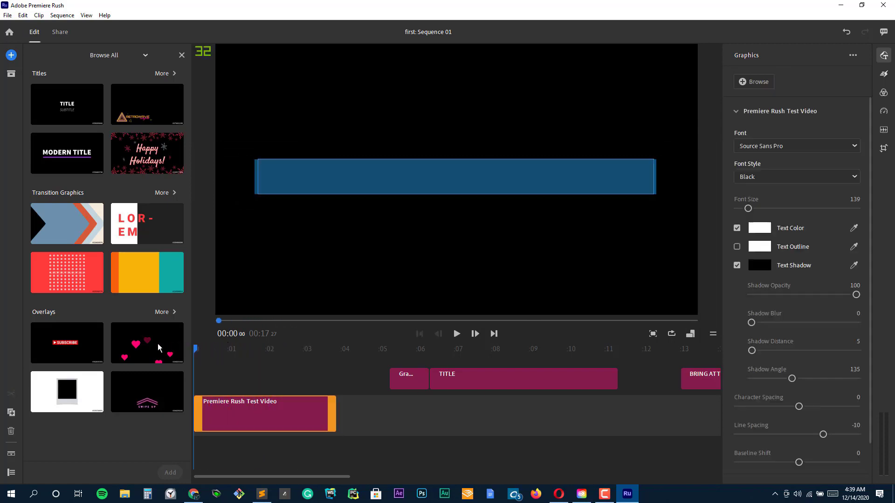
key("BackSpace")
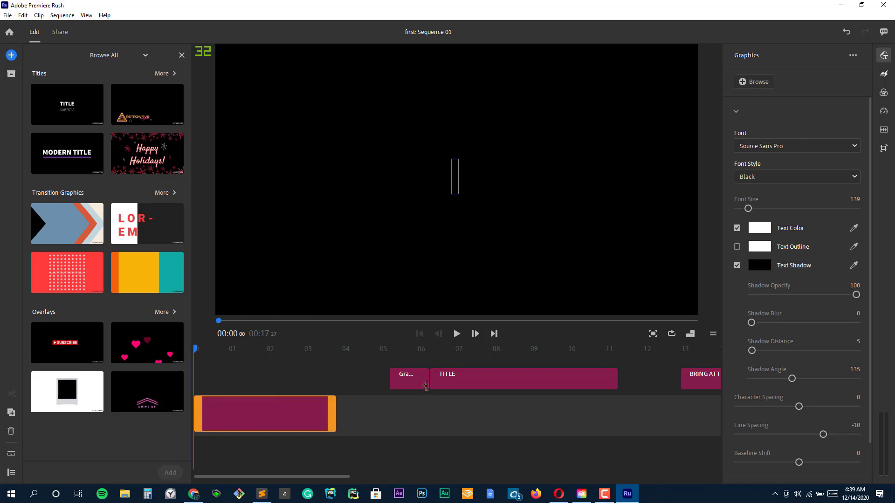
Play back the opening seconds, then add the white-frame overlay graphic.
left_click_drag(195, 353, 212, 353)
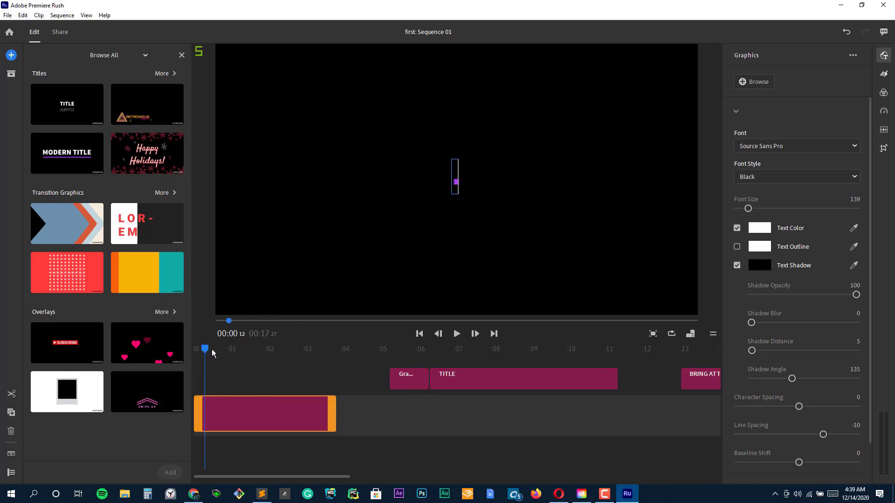
left_click(279, 352)
key("space")
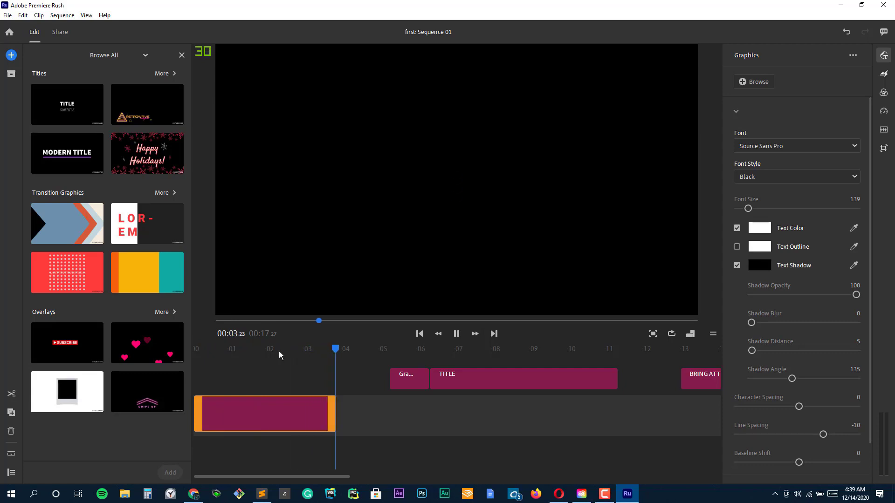
key("space")
left_click_drag(278, 351, 160, 342)
key("space")
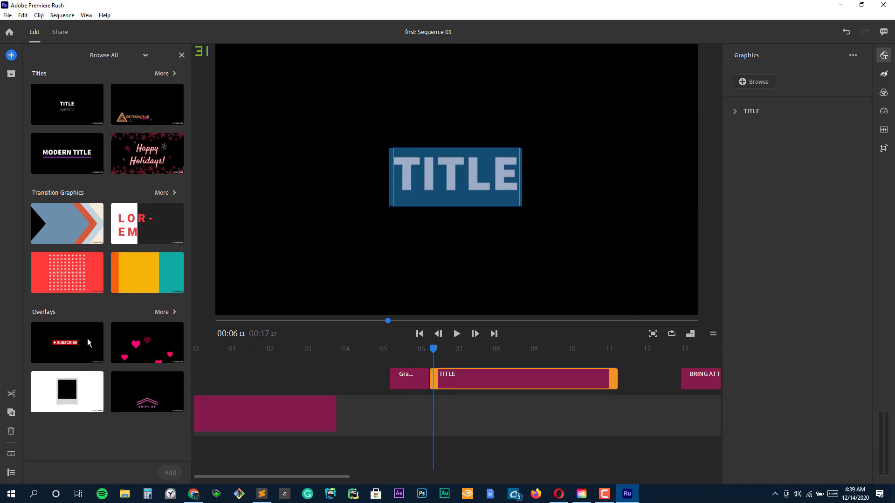
key("space")
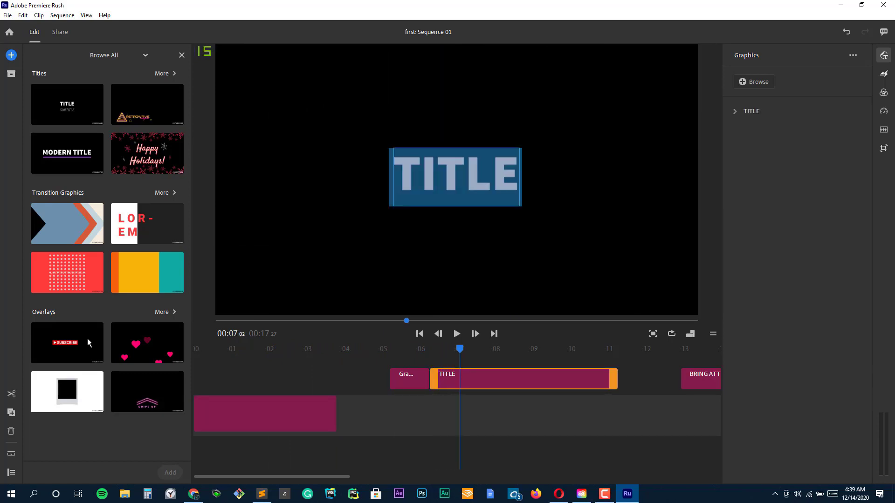
double_click(58, 395)
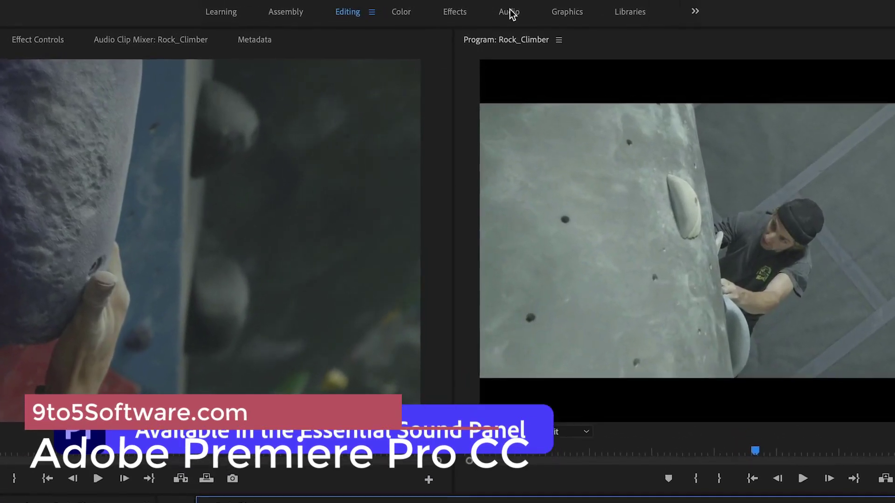
In the audio workspace, filter Adobe Stock music by the Acoustic genre.
left_click(511, 12)
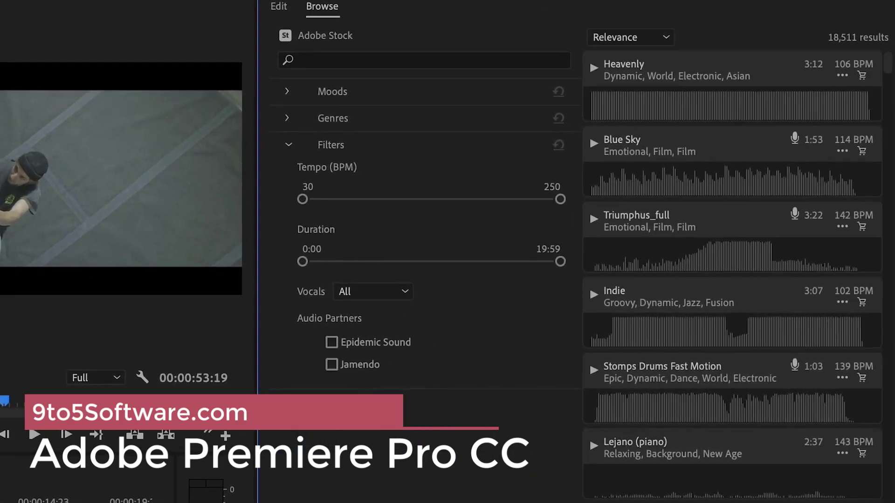
left_click(335, 91)
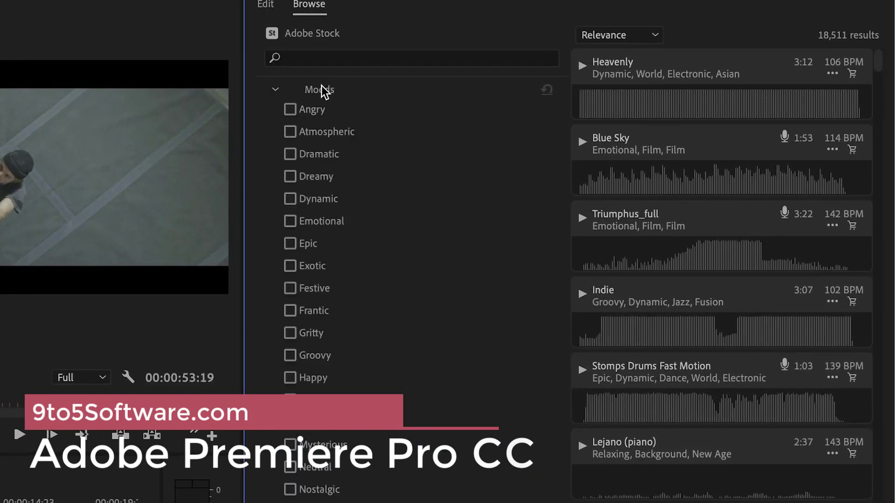
left_click(320, 90)
left_click(319, 116)
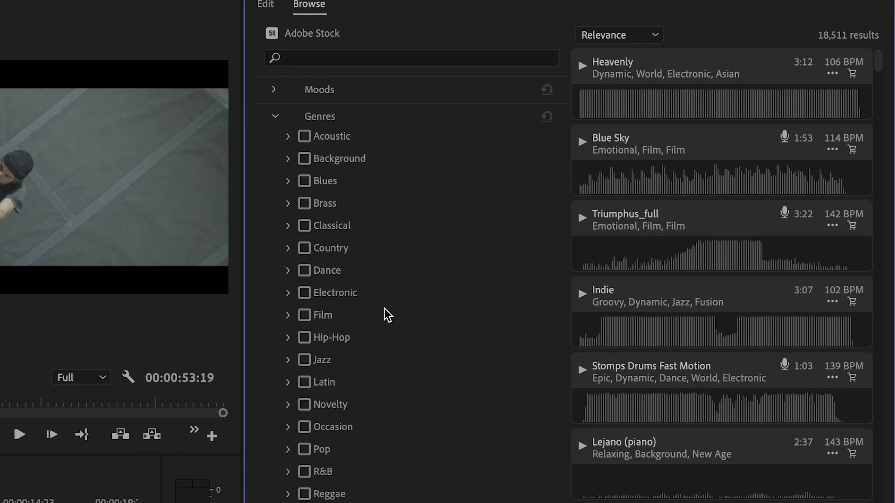
left_click(288, 137)
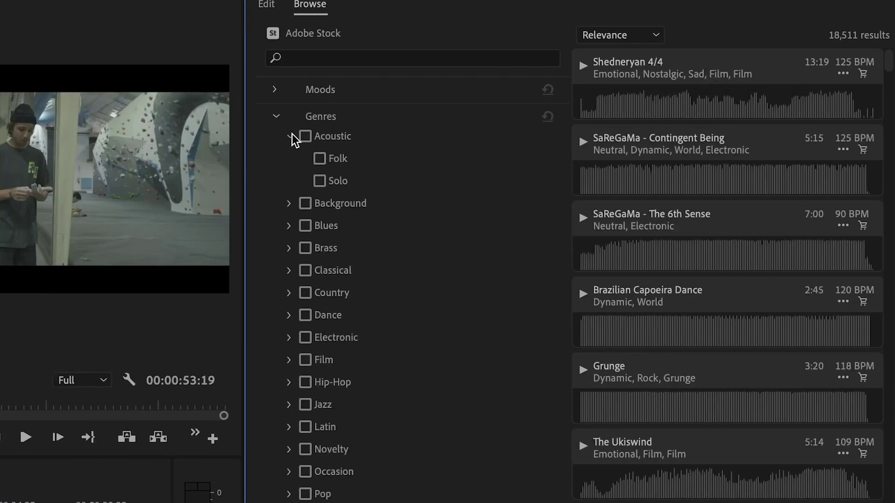
Limit results to at least 69 BPM, 3:24 minimum length, with vocals.
left_click(321, 116)
left_click(295, 140)
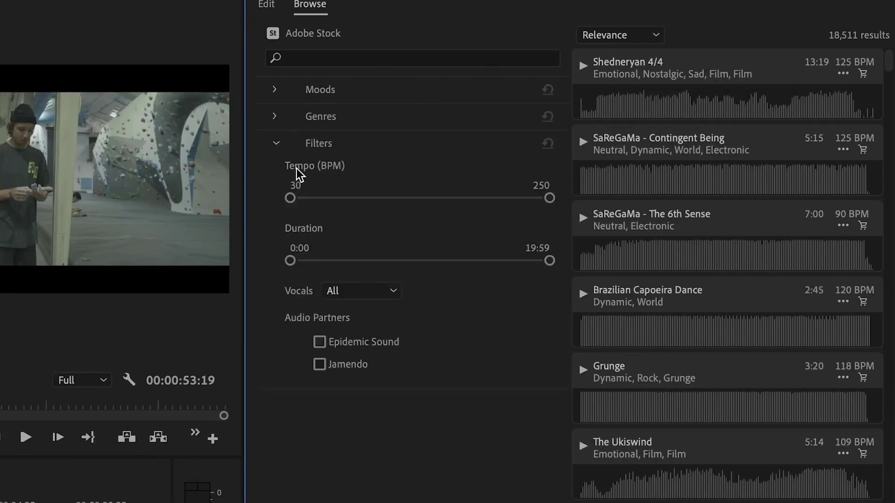
left_click_drag(336, 199, 336, 198)
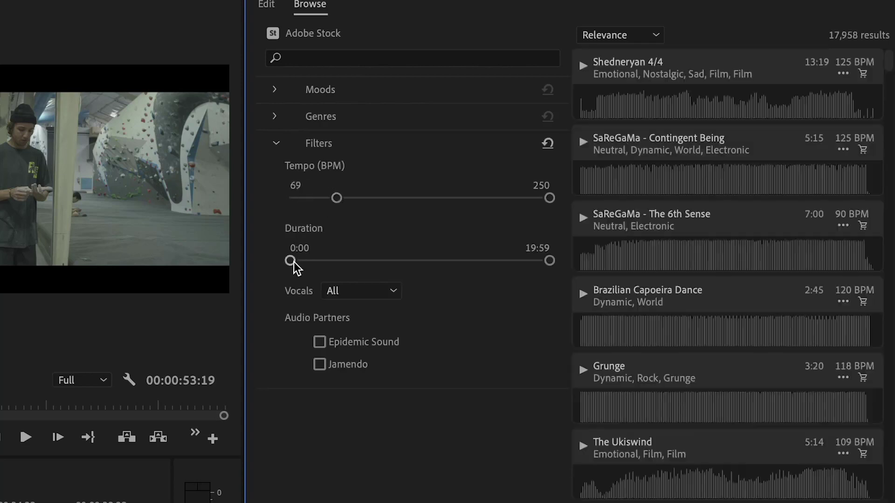
left_click_drag(291, 261, 339, 264)
left_click(350, 290)
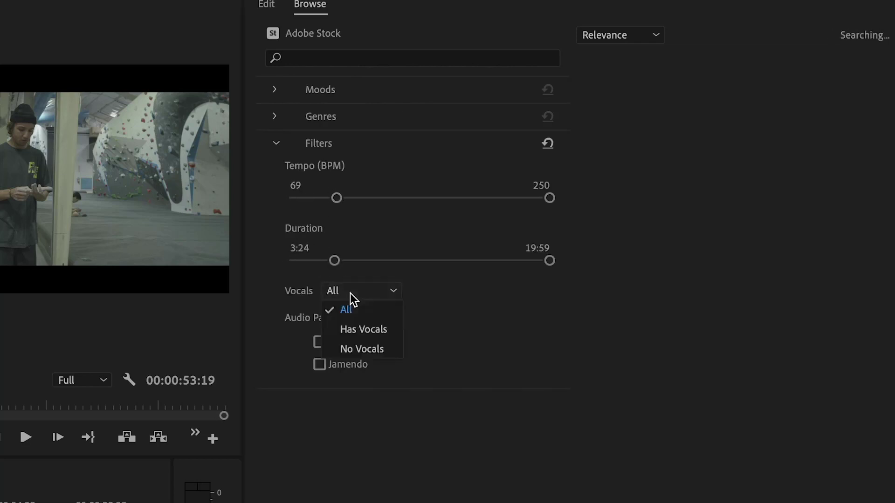
left_click(359, 328)
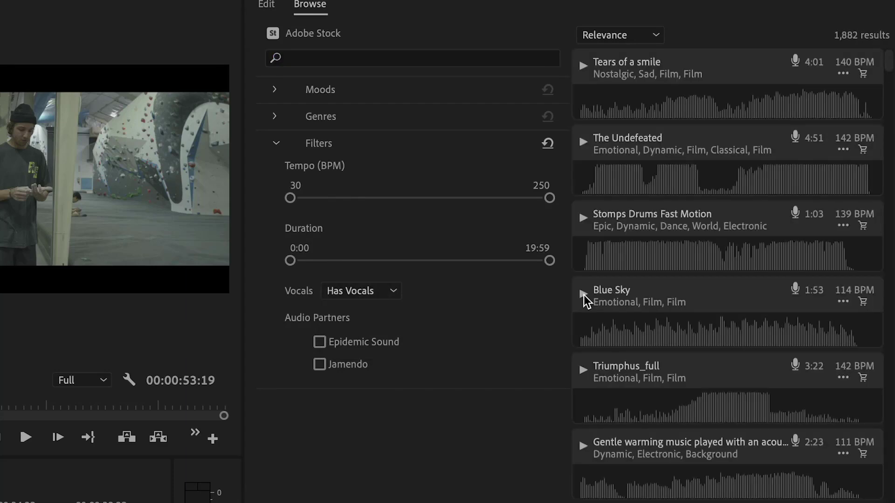
Preview Blue Sky, Stomps Drums Fast Motion and Tears of a smile, then place the music on Audio 4.
left_click(583, 295)
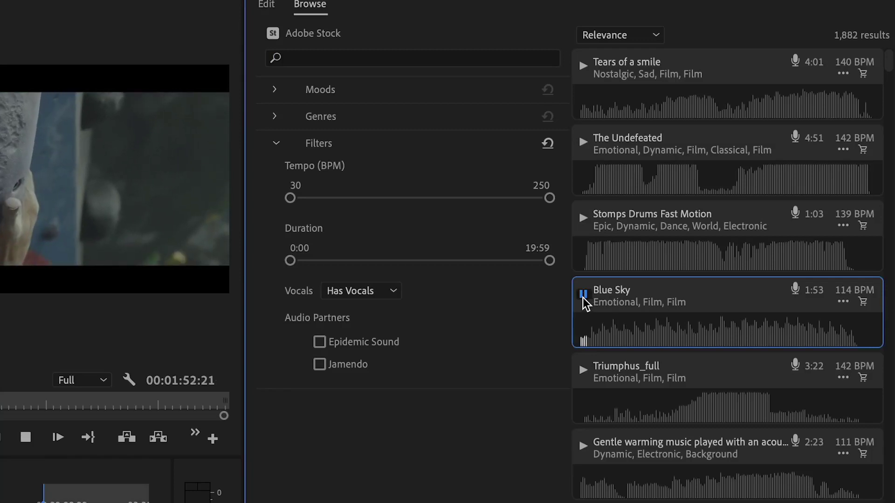
left_click(645, 339)
key("Up")
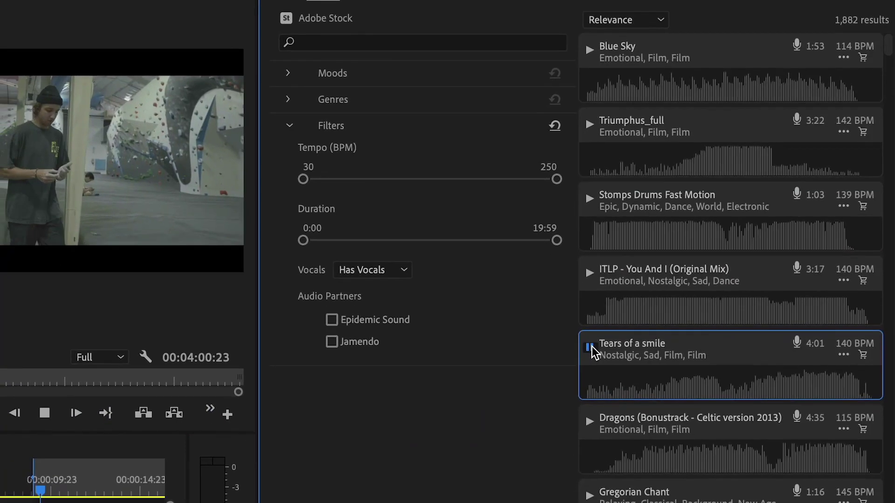
left_click(583, 368)
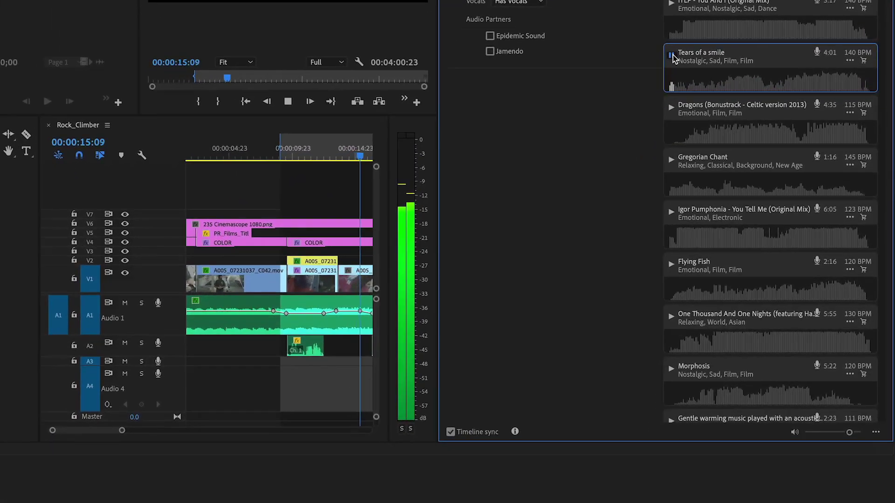
left_click(662, 90)
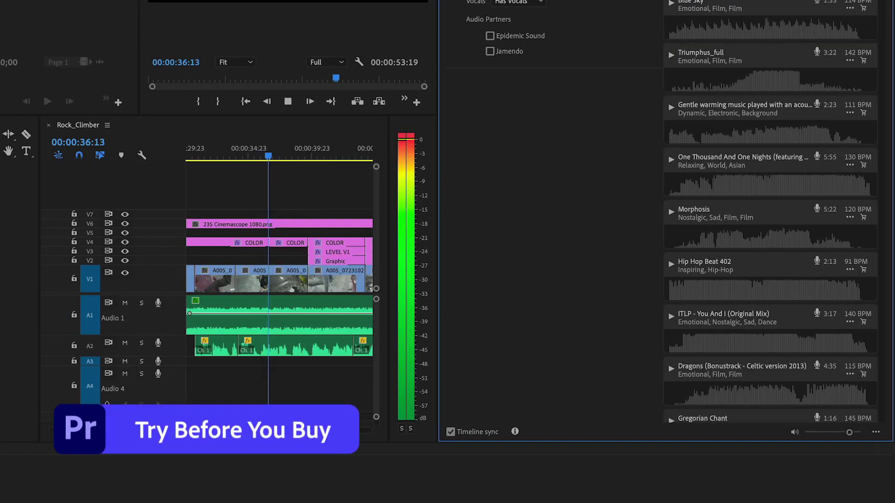
left_click_drag(434, 196, 312, 390)
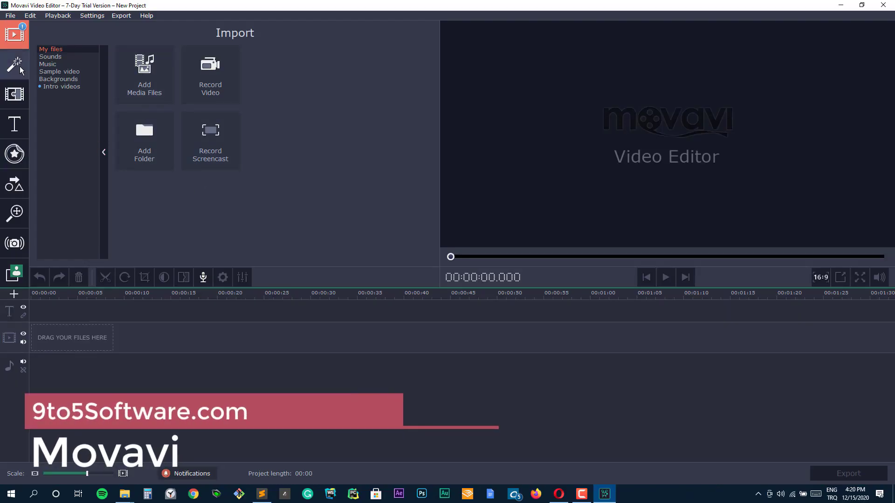
Glance at the script window, then return to Movavi and bring up File Explorer.
key("alt+Tab")
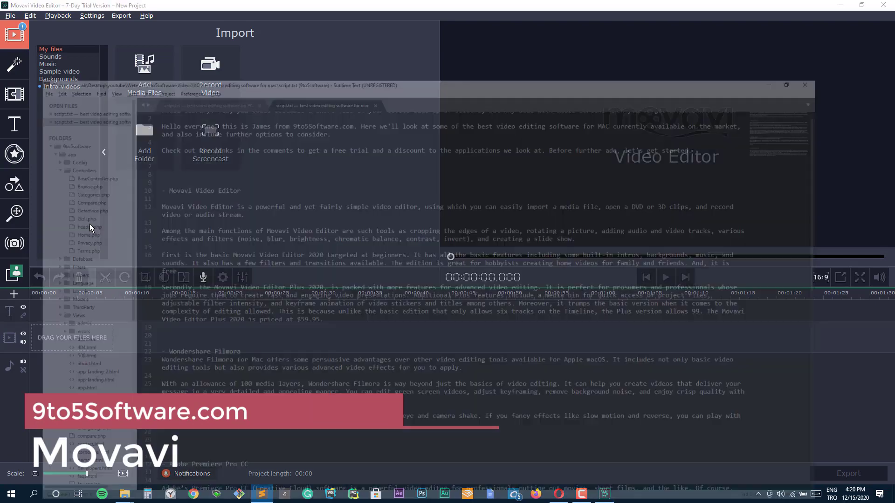
key("alt+Tab")
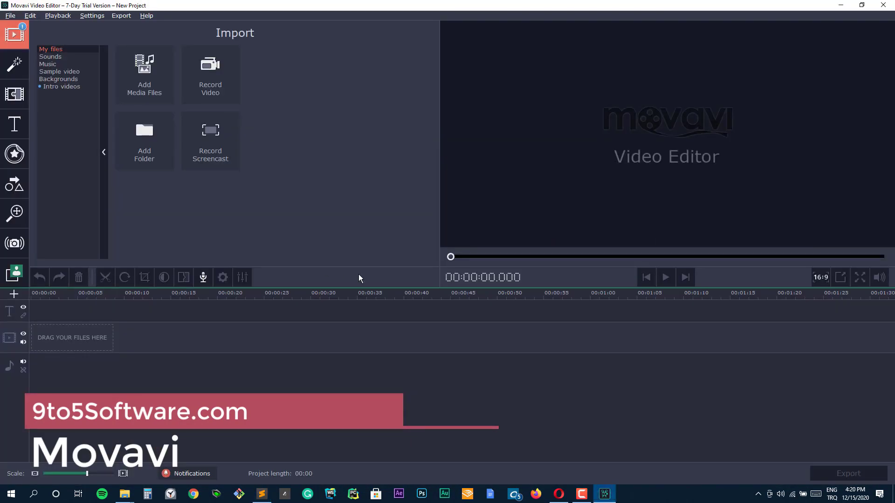
left_click(125, 497)
Open the Stock Videos > iPhone folder and widen the window to three thumbnails per row.
right_click(126, 498)
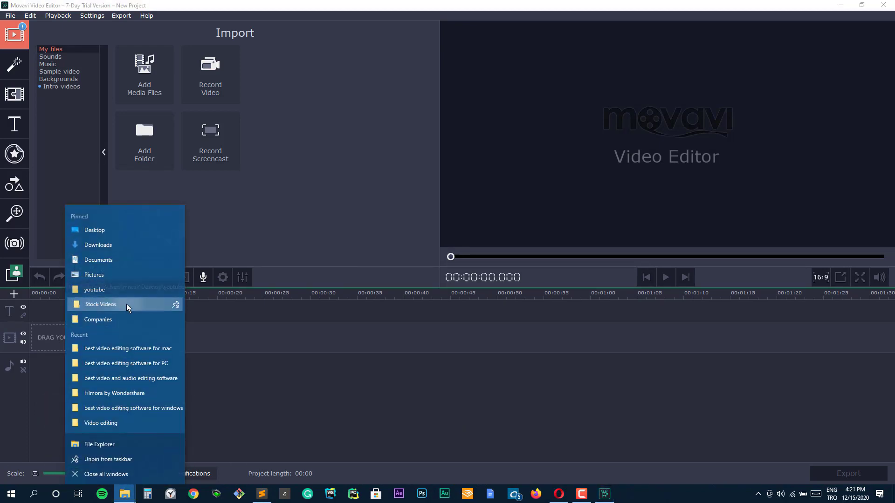
left_click(127, 304)
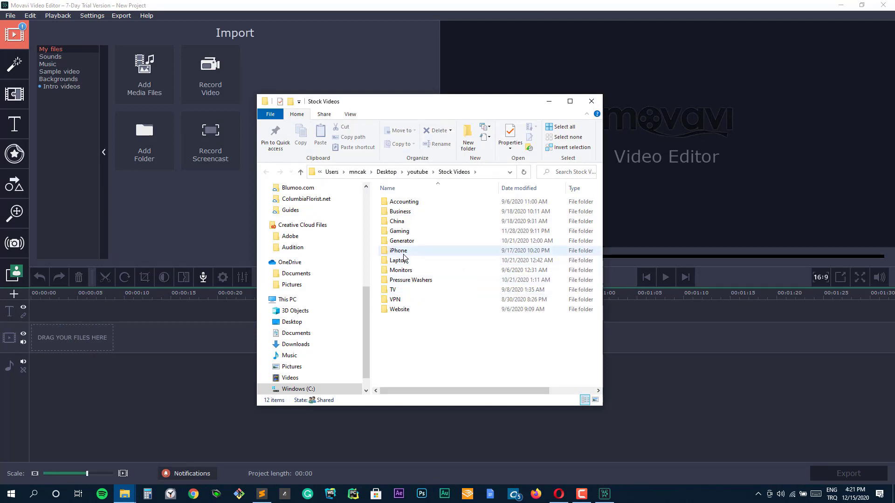
left_click(405, 254)
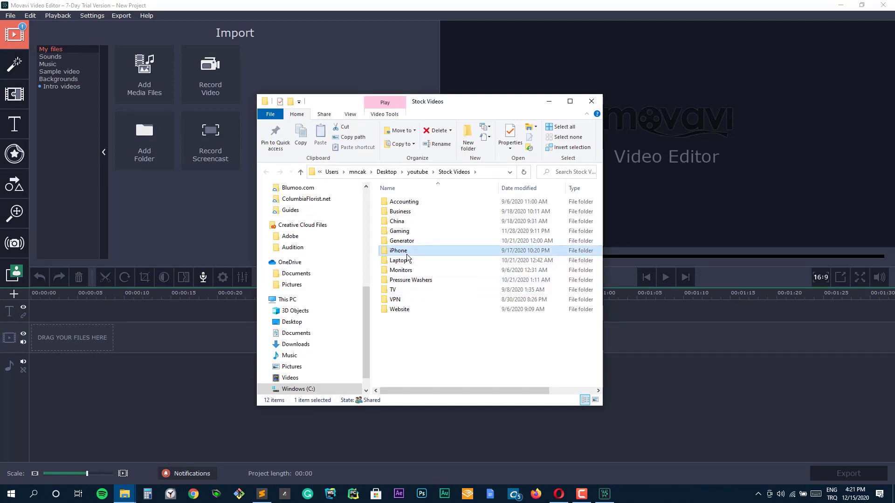
double_click(406, 251)
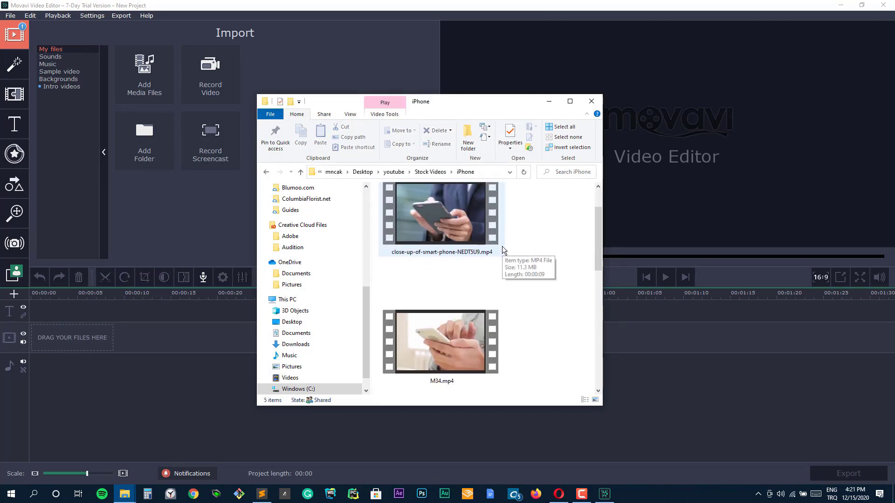
scroll(575, 232, "down", 2)
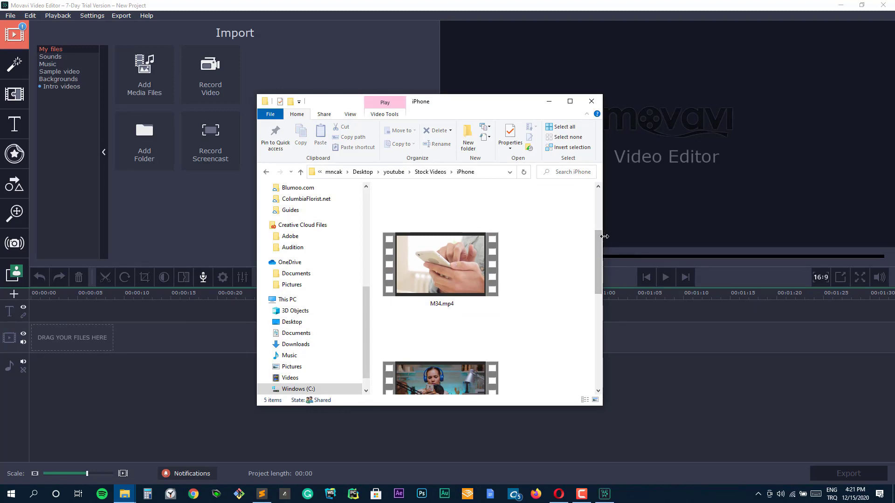
left_click_drag(604, 236, 794, 237)
Drag the new-media-star, poolside and businesswoman phone videos onto the Movavi timeline.
left_click(661, 289)
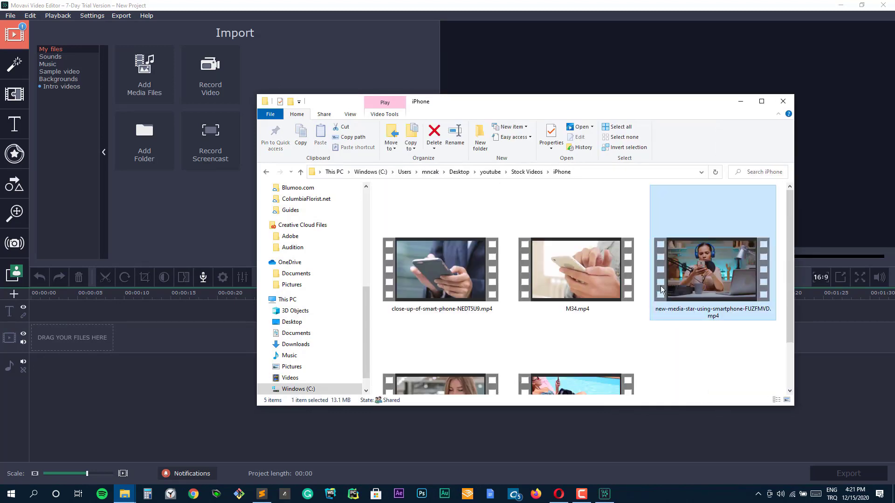
left_click(580, 373, "ctrl")
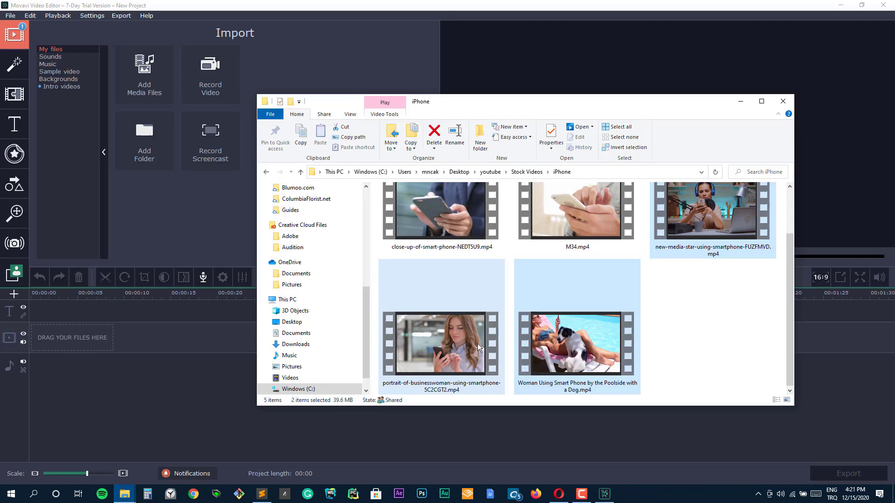
left_click(477, 343, "ctrl")
left_click_drag(478, 343, 47, 334)
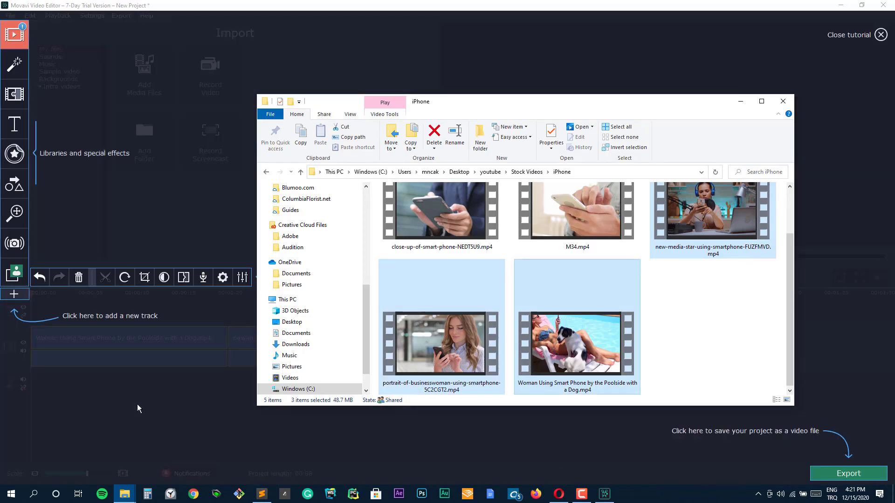
Dismiss the tutorial overlay and set the playhead near the timeline start.
left_click(137, 404)
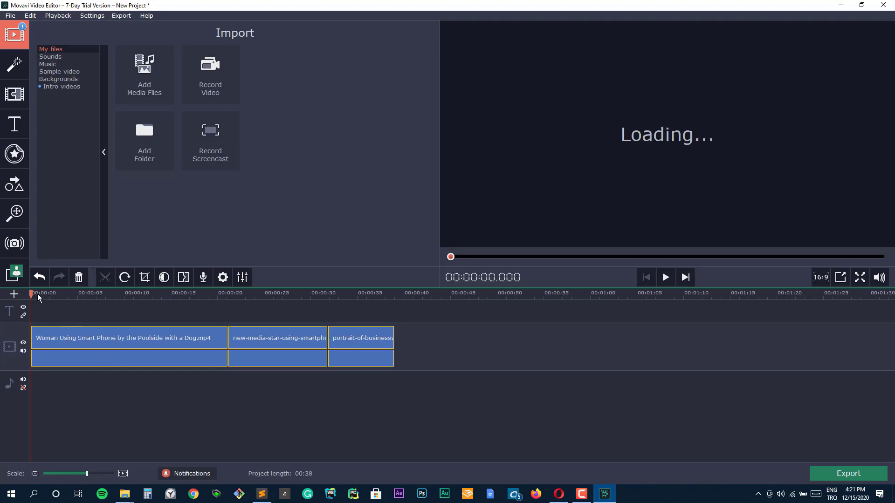
left_click(34, 293)
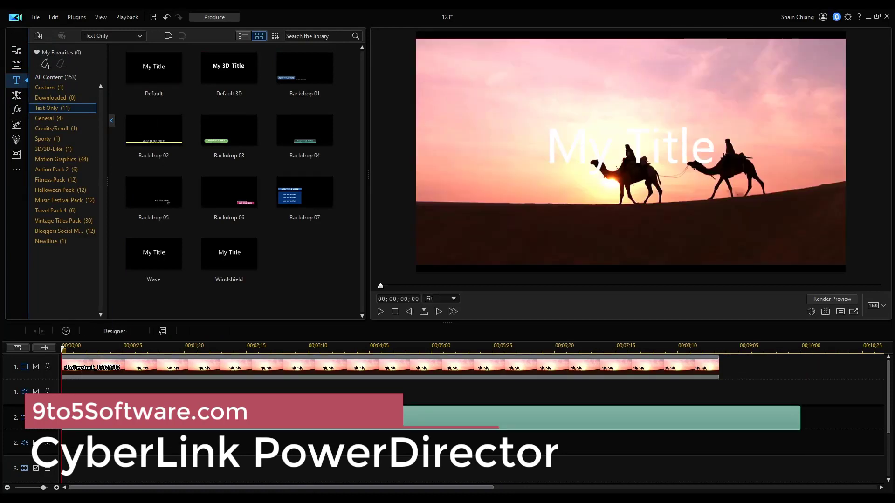
Change the title to 'TEXT BEHIND' and centre it over the camel video.
left_click(160, 332)
type("TEXT BEHIND")
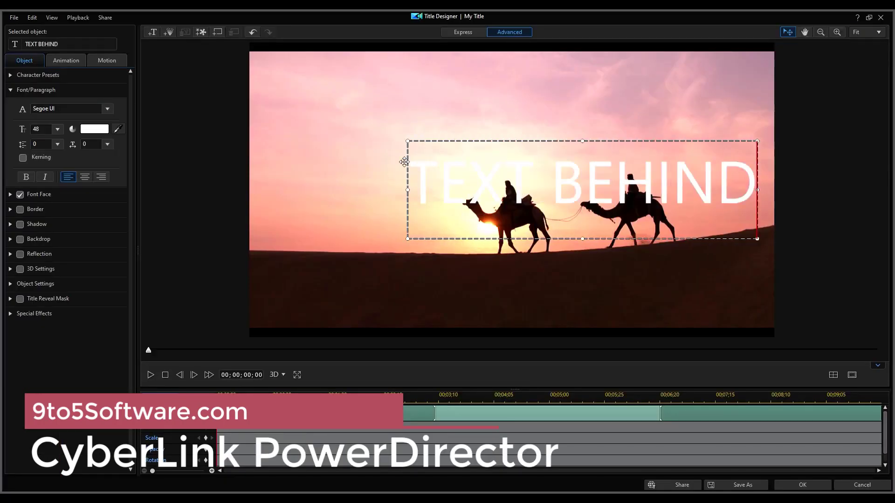
left_click_drag(404, 162, 336, 160)
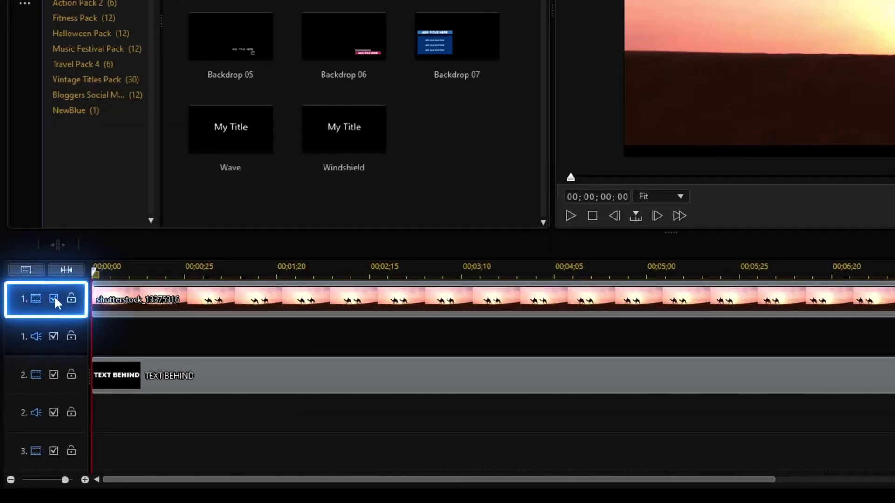
Hide the camel video track and save a snapshot of the title as 'text behind'.
left_click(54, 298)
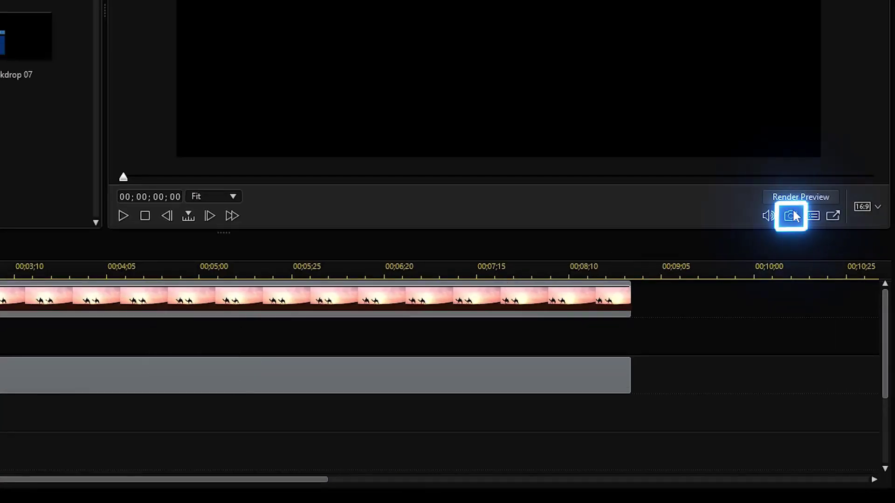
left_click(791, 216)
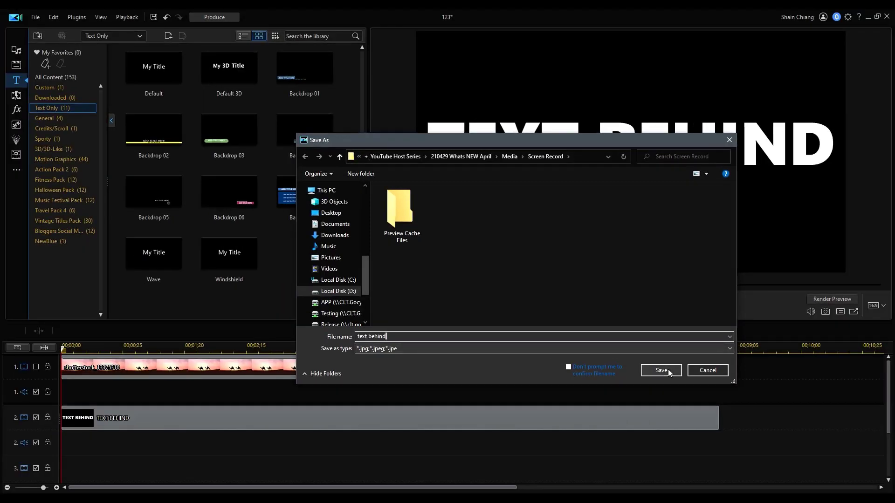
left_click(670, 430)
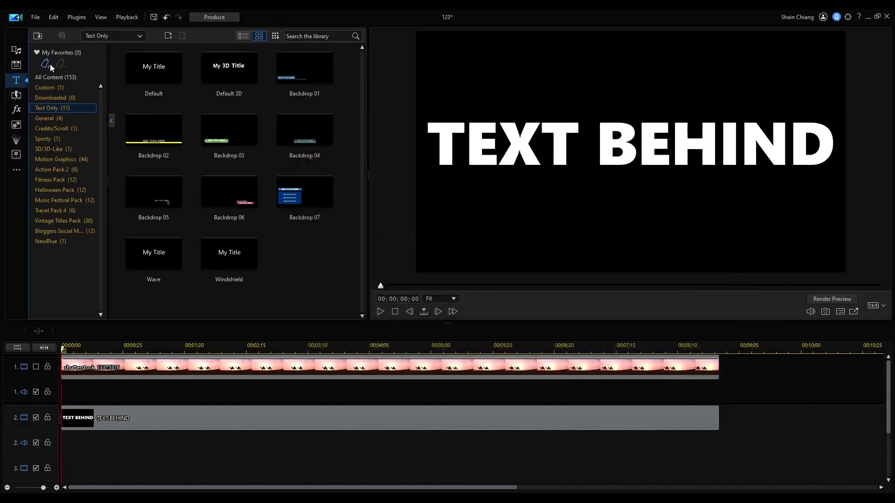
Swap the title clip for the TEXT BEHIND image on track 2, stretched to the video's length.
left_click(17, 52)
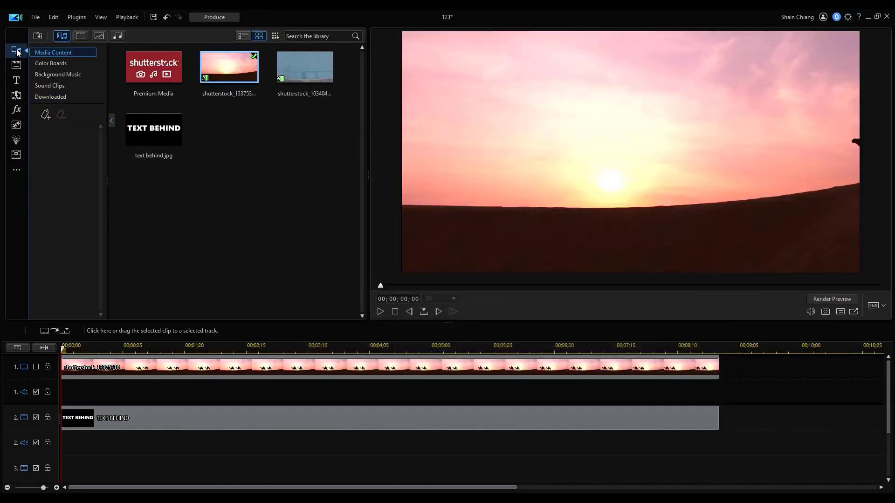
left_click(198, 417)
key("Delete")
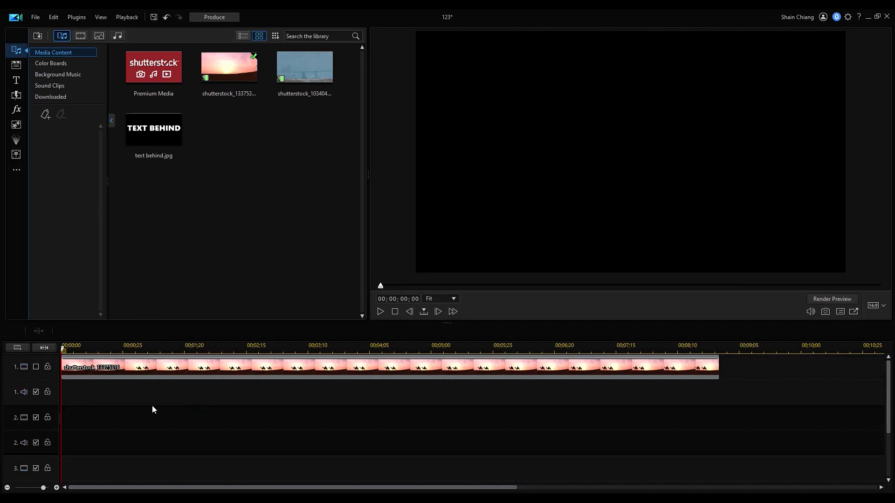
left_click(36, 367)
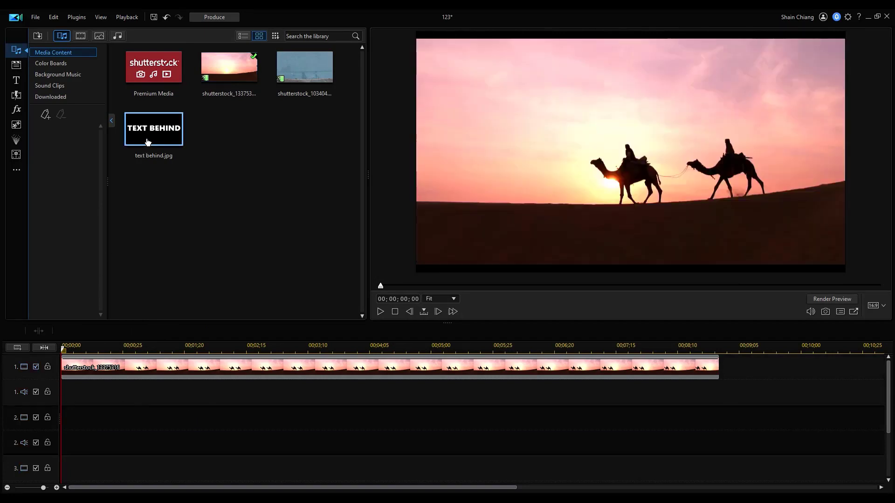
left_click_drag(148, 142, 60, 426)
left_click_drag(429, 418, 719, 428)
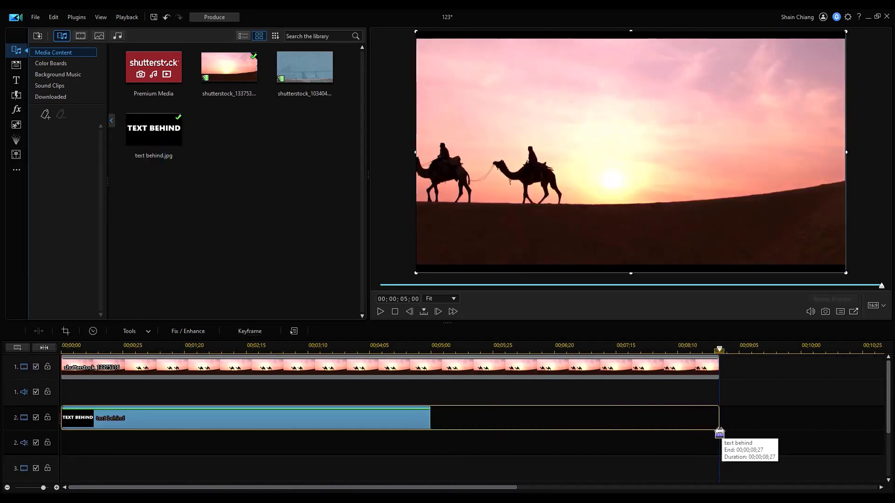
Set the image's blending mode to Overlay.
left_click(135, 332)
left_click(144, 375)
left_click(40, 67)
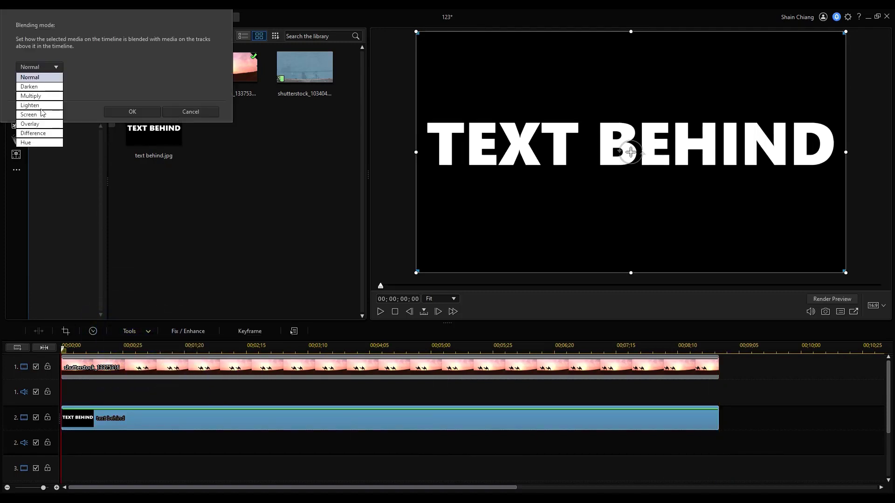
left_click(40, 125)
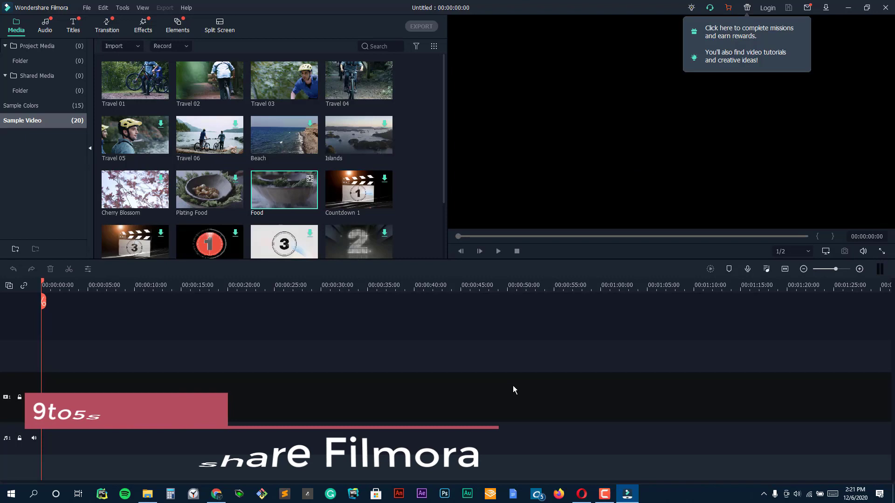
Play the Food clip, then add Countdown 8 and Travel 01 after it on the timeline.
key("space")
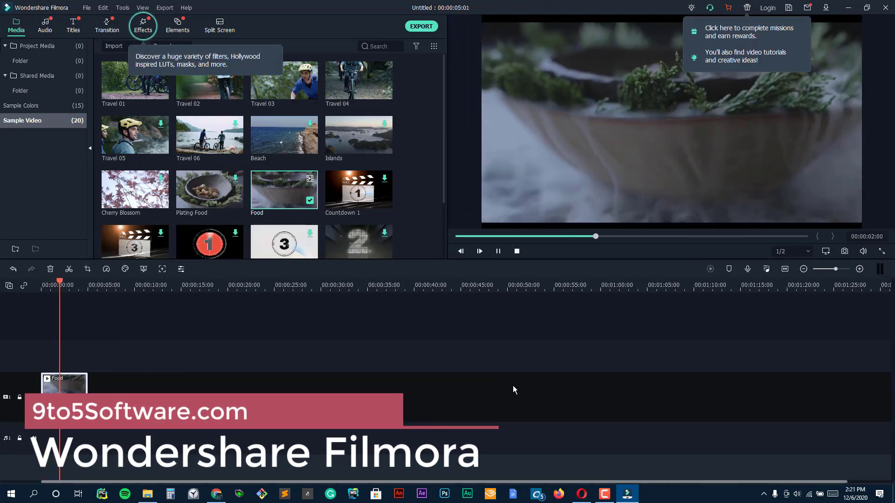
scroll(284, 187, "down", 2)
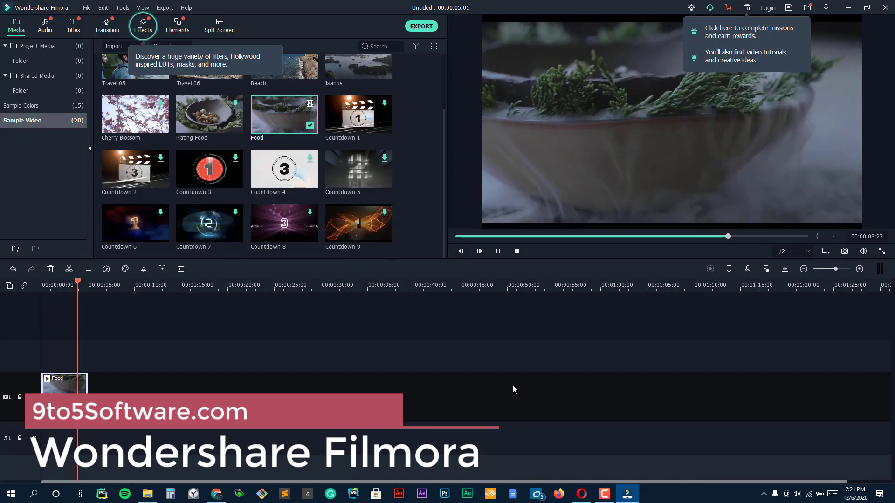
left_click(284, 223)
left_click_drag(284, 223, 111, 396)
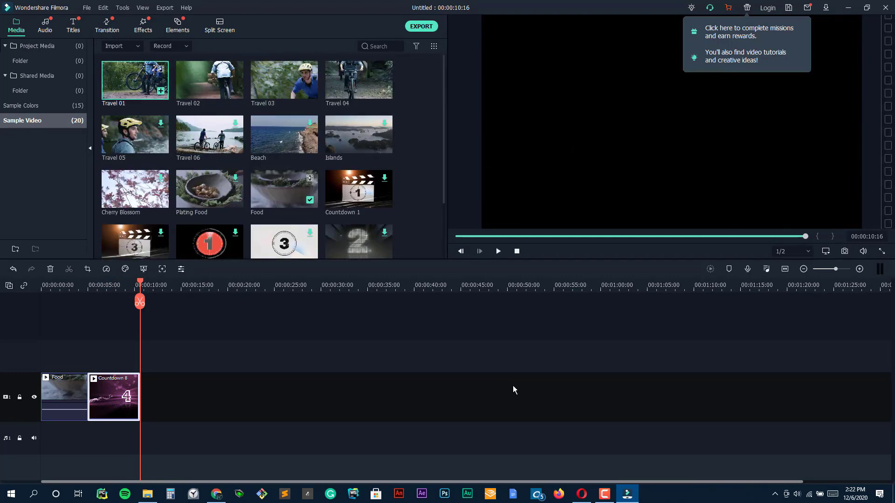
left_click(160, 91)
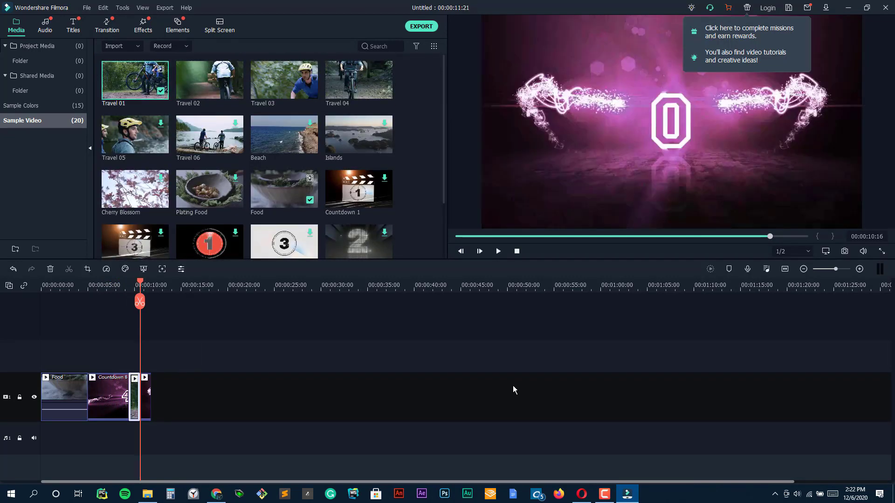